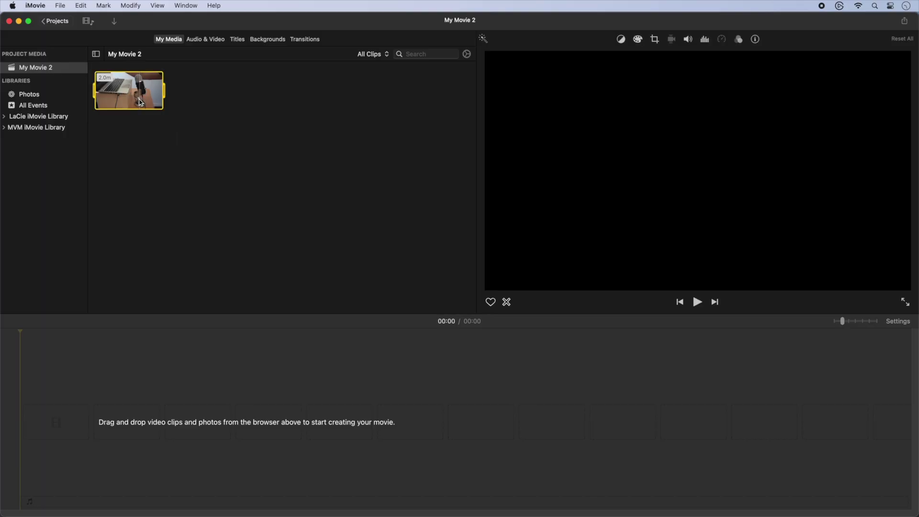
Step: Place the clip onto the empty timeline
drag(129, 90, 52, 385)
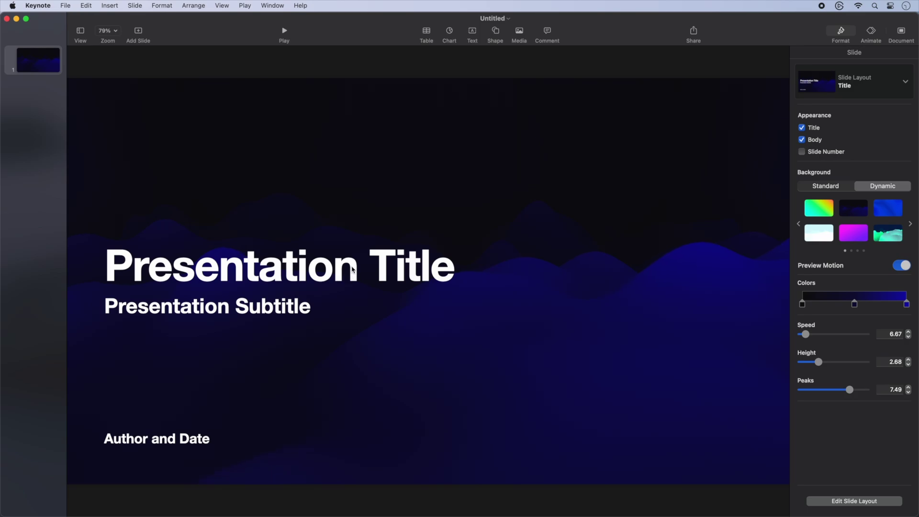
Step: Open the recent movie KeynotePlayInWindow_MASTER.mp4 in QuickTime Player and play it
click(353, 269)
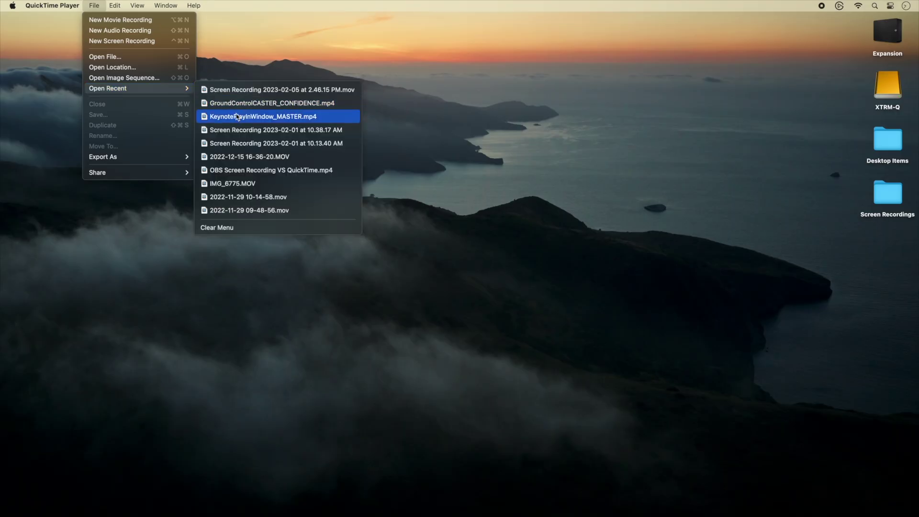
click(240, 117)
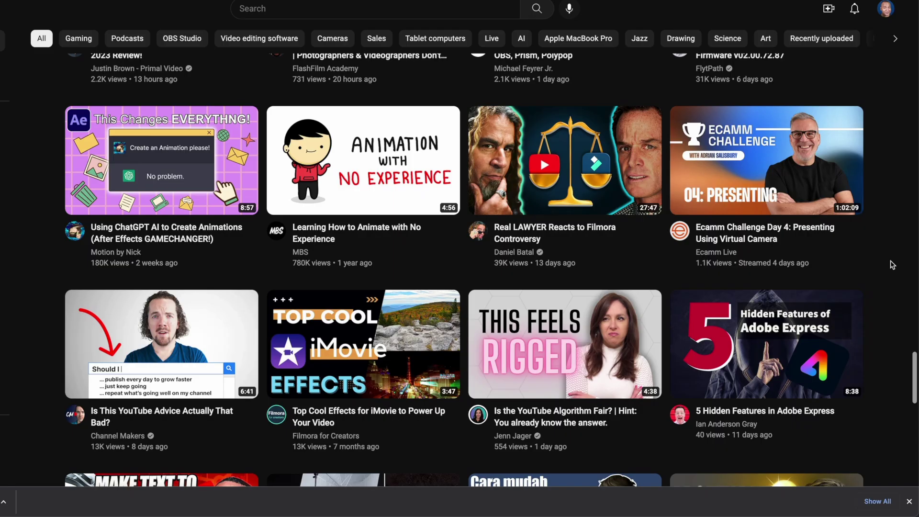
scroll(892, 265, down, 7)
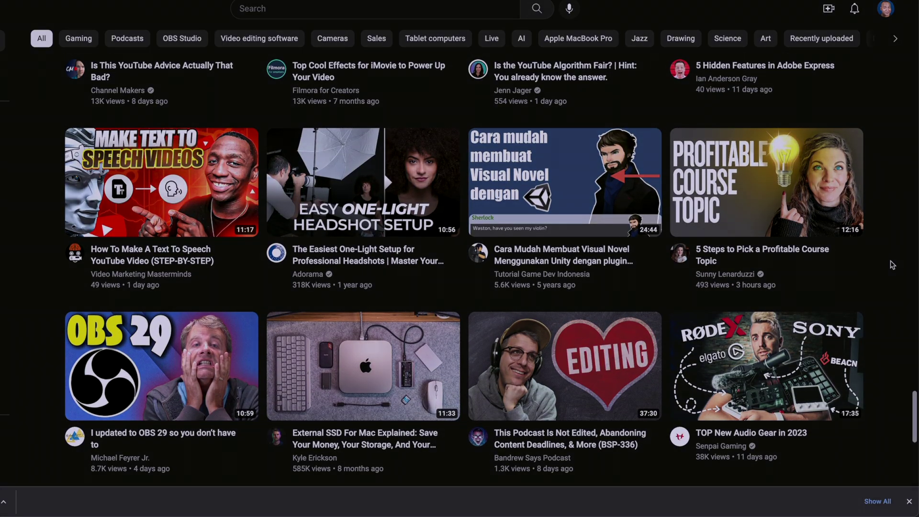
Step: Scroll further down the grid of recommended videos on the YouTube home page
scroll(892, 265, down, 7)
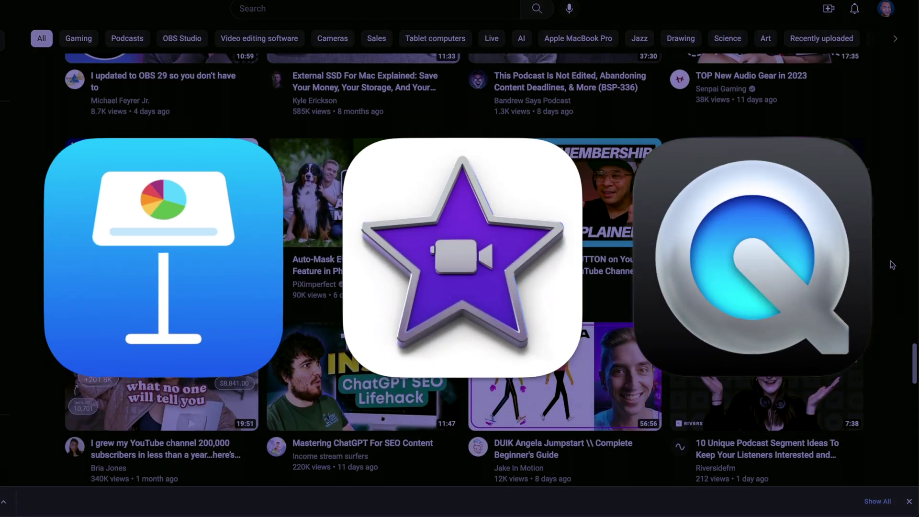
scroll(893, 264, down, 8)
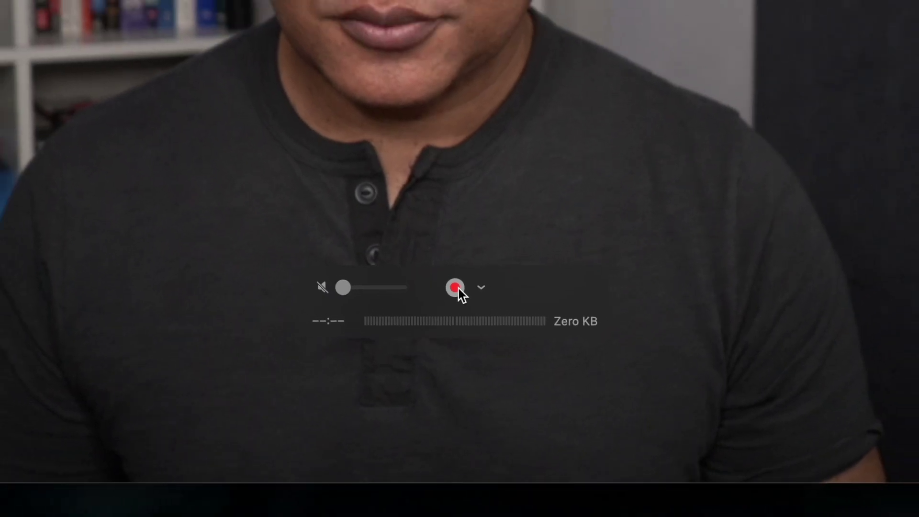
Step: Start recording the presenter with the webcam in the Movie Recording window
click(456, 288)
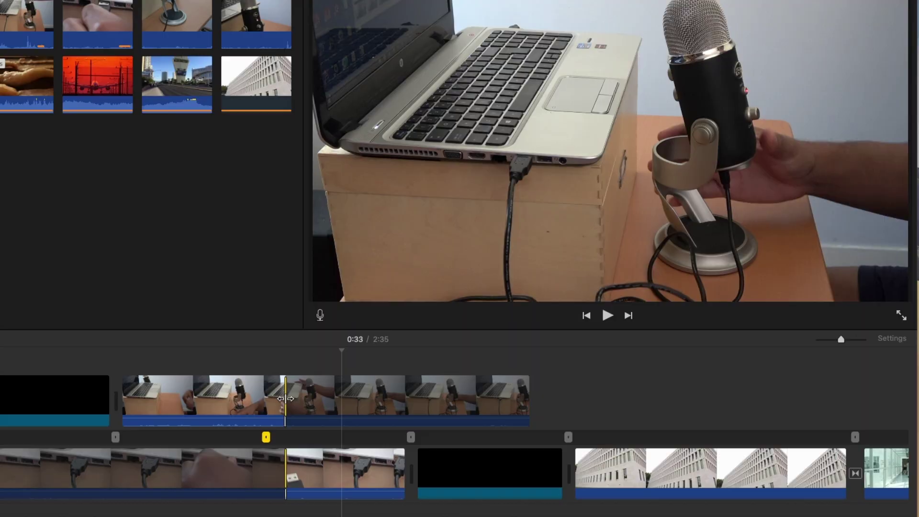
Step: Trim the clip slightly by shortening its edge
drag(285, 399, 267, 399)
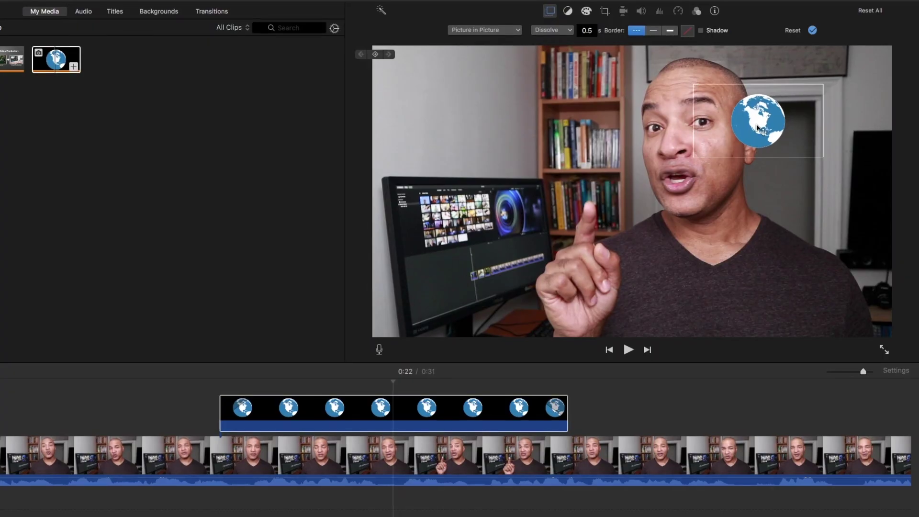
Step: Move the picture-in-picture globe overlay leftward in the viewer
drag(752, 122, 519, 125)
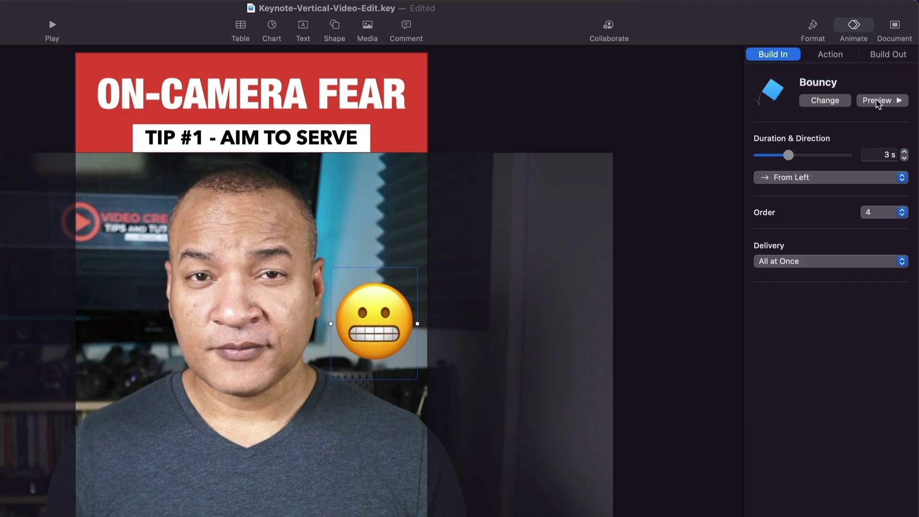
Step: Preview the Bouncy build in a full-screen slideshow, then remove the portrait photo's background
click(878, 102)
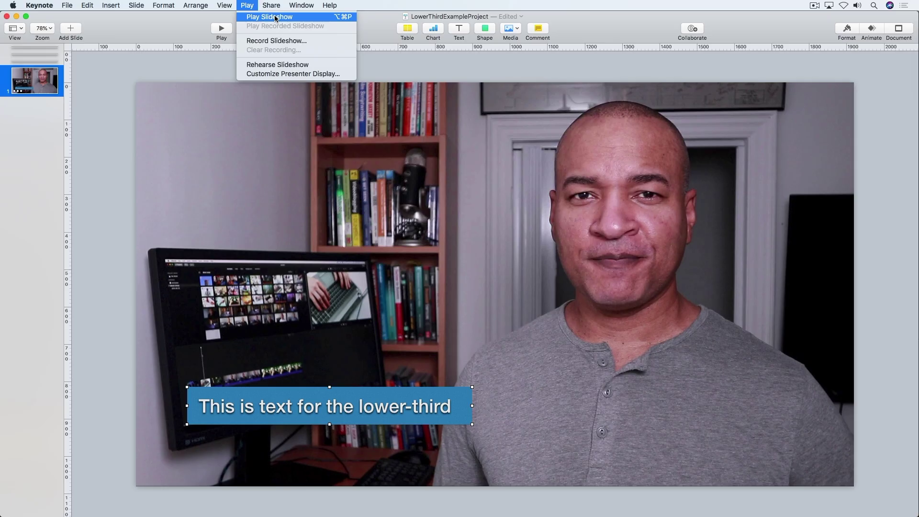
click(287, 17)
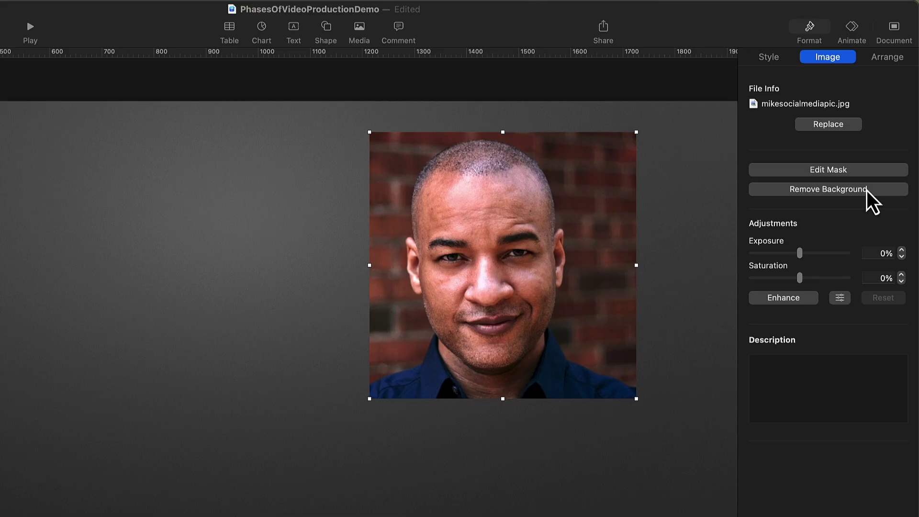
click(867, 191)
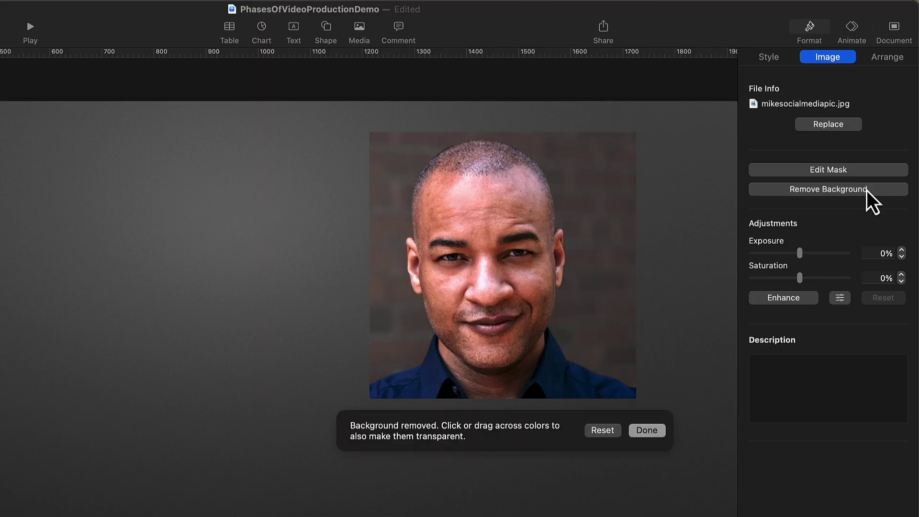
Step: Confirm the background removal, raise the red SWEET! banner, and add LowerThirdExampleProject above the main clip
click(652, 432)
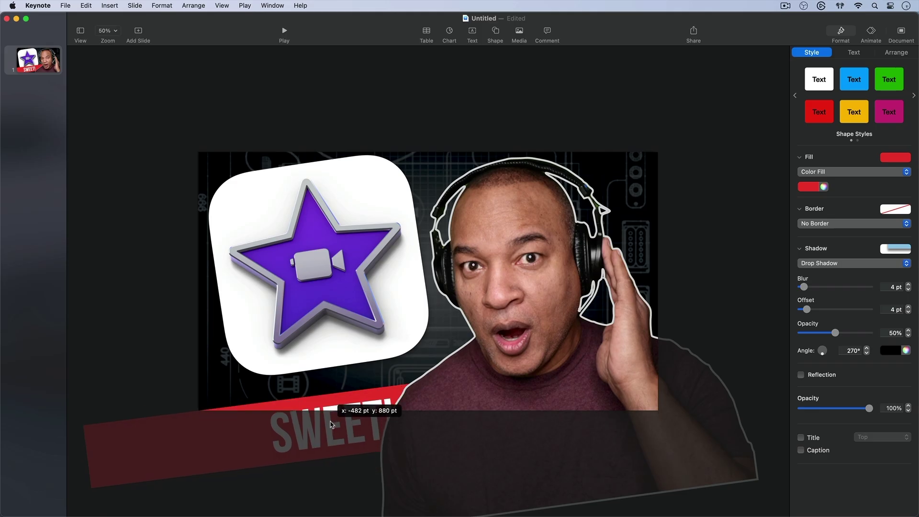
drag(337, 427, 333, 376)
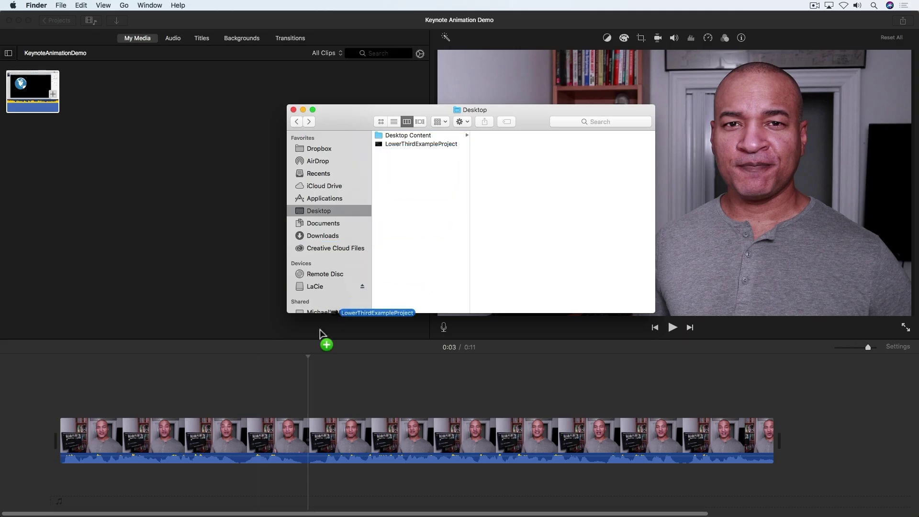
drag(320, 331, 91, 395)
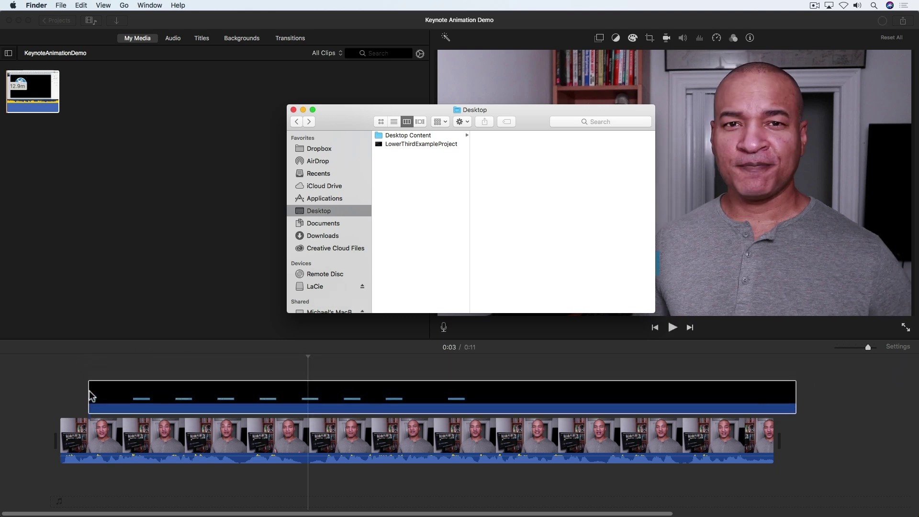
Step: Return to the movie project and play the timeline to preview the blue lower third
click(70, 375)
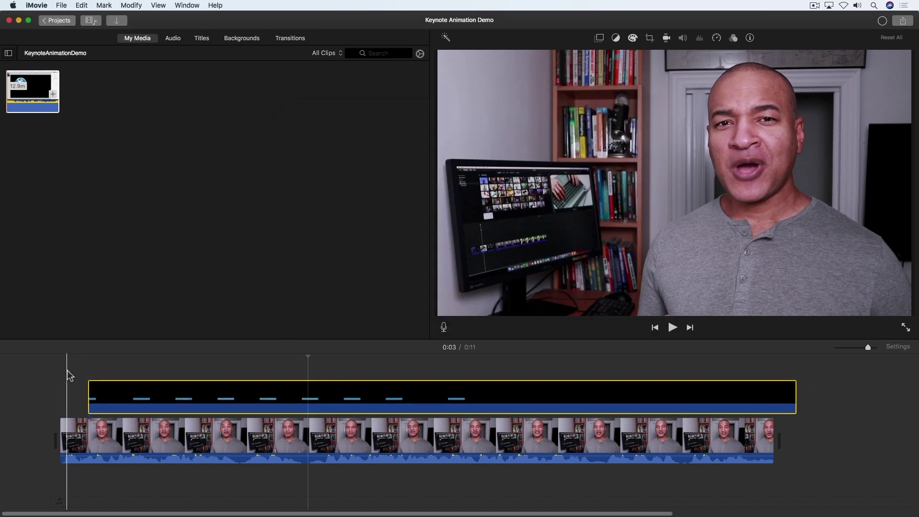
key(space)
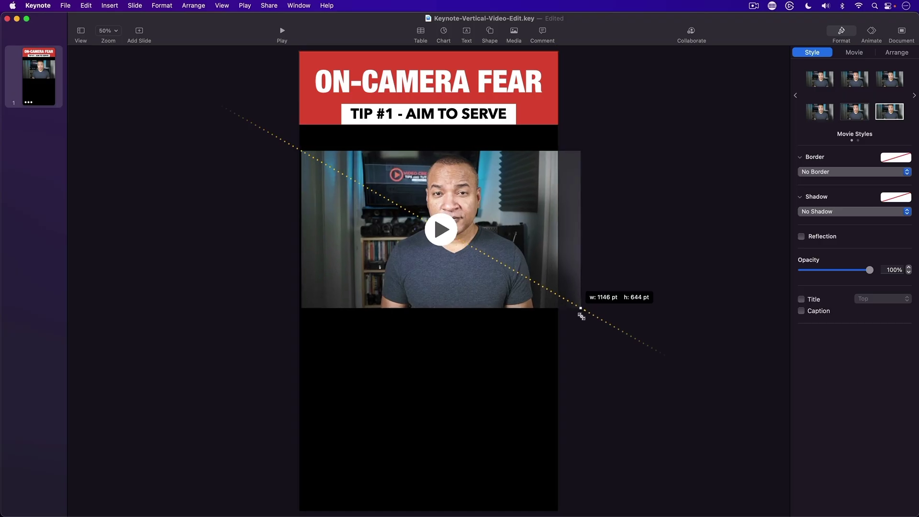
Step: Enlarge the movie on the slide and centre it horizontally
drag(584, 308, 756, 407)
drag(408, 301, 311, 279)
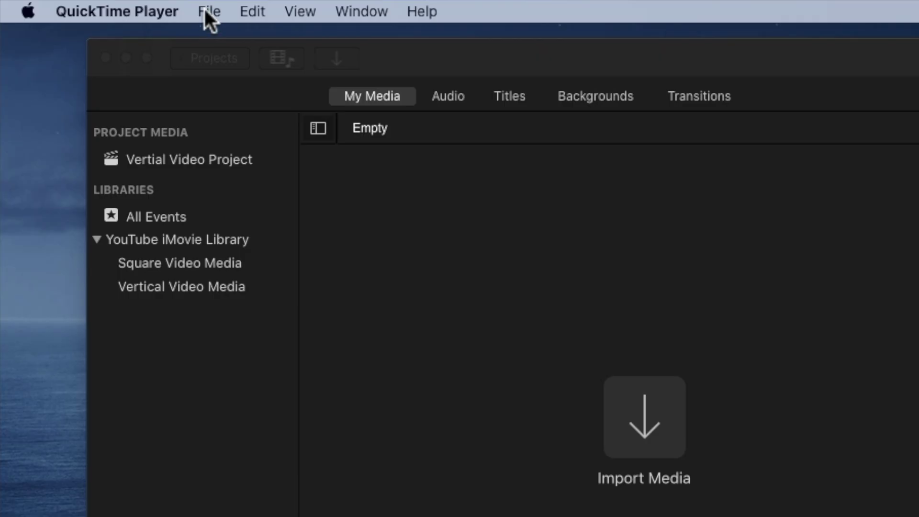
Step: Start a new screen recording, check its options, then shrink the webcam window toward the bottom-right
click(206, 10)
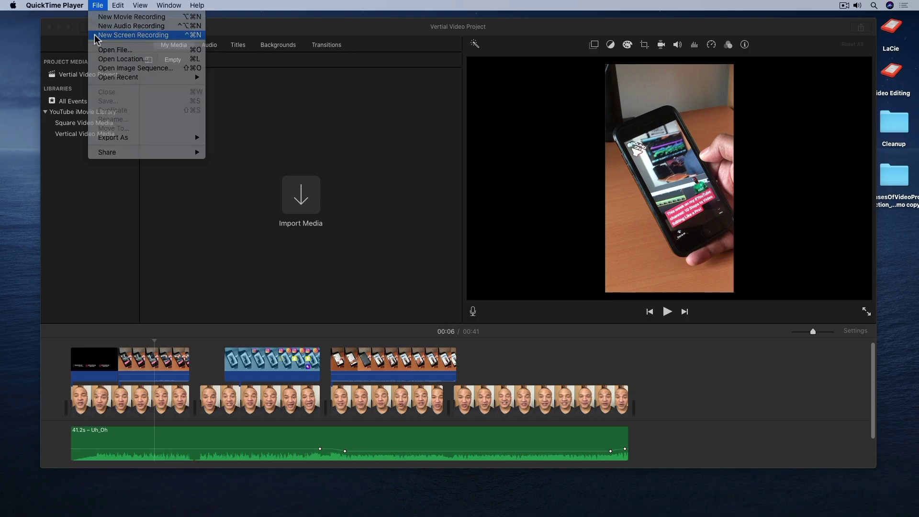
click(202, 72)
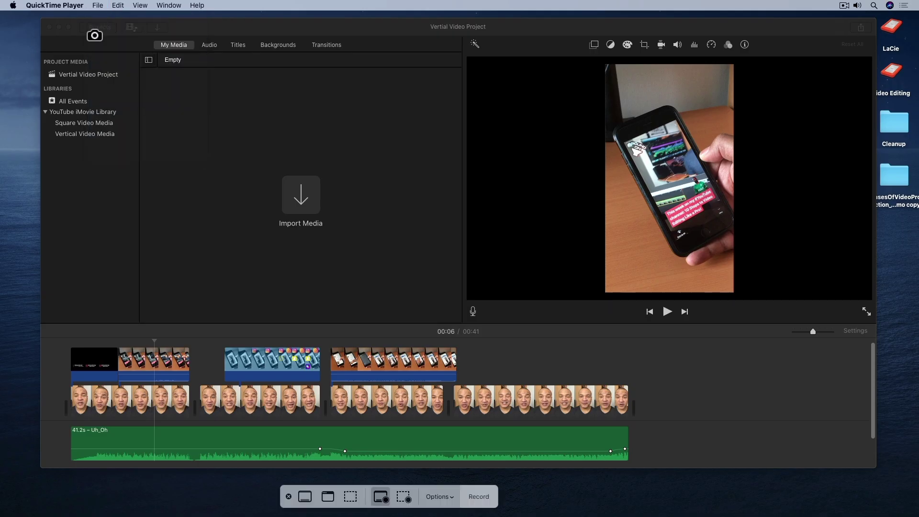
click(433, 497)
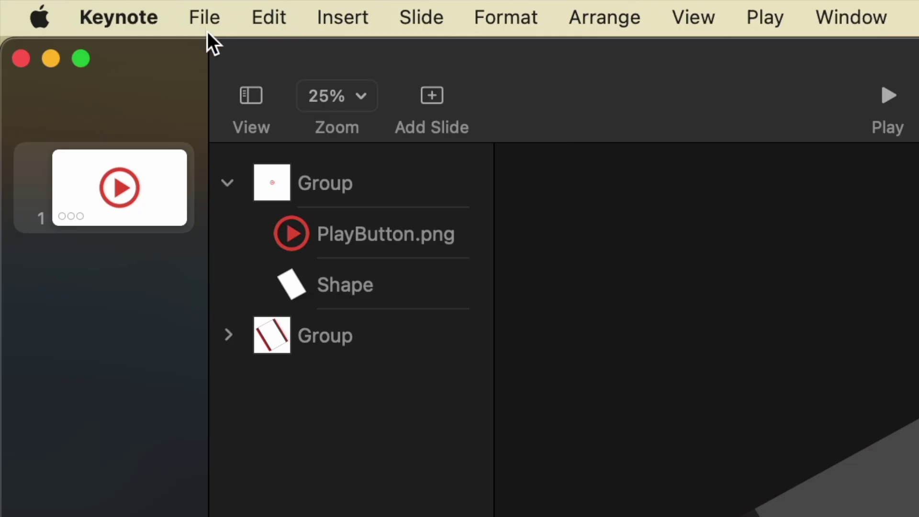
click(208, 20)
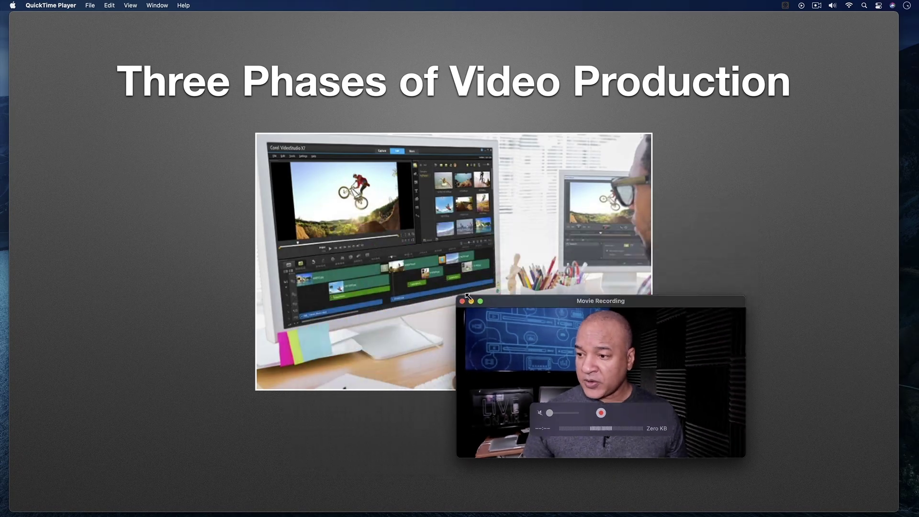
drag(468, 295, 760, 406)
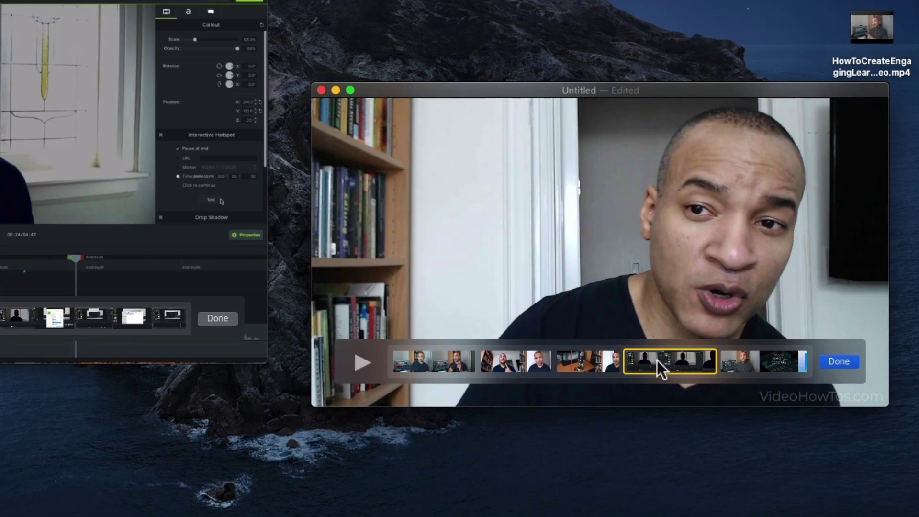
Step: Move the screen-recording clip into second place and extend its start back to the talking head
drag(558, 355, 504, 364)
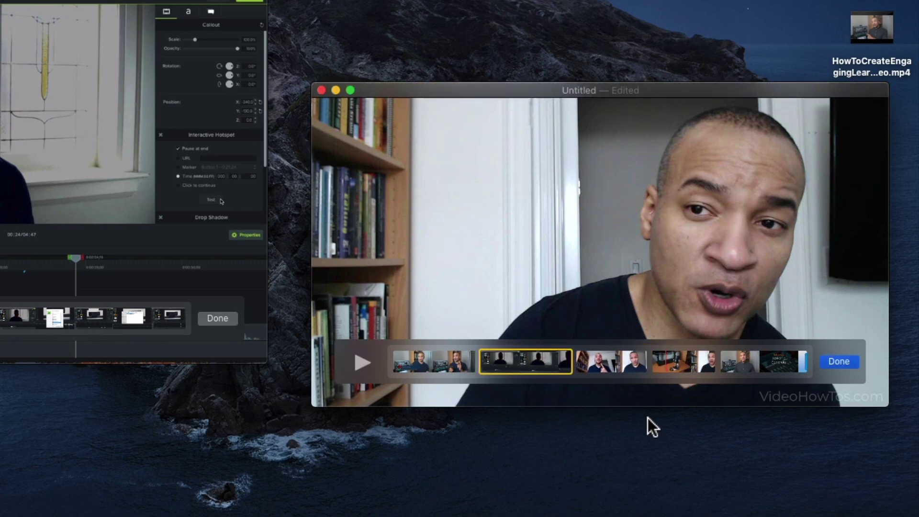
double_click(519, 358)
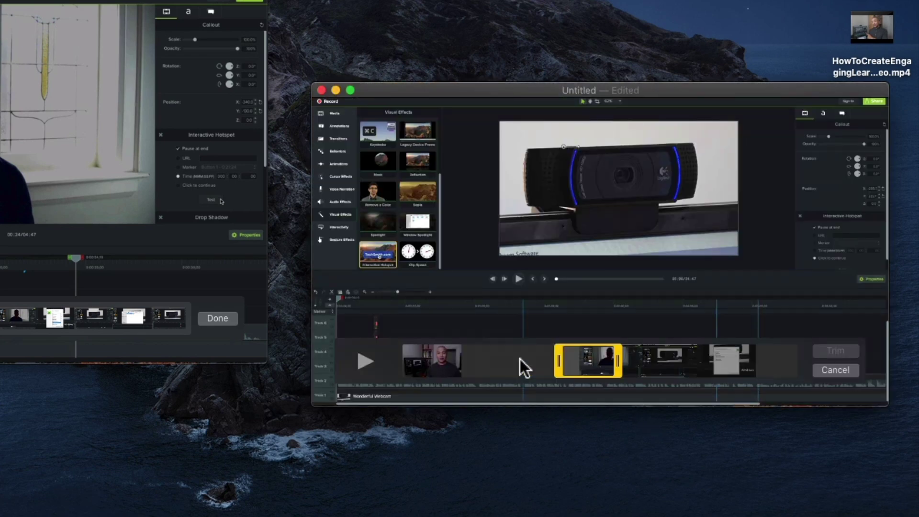
drag(557, 362, 531, 369)
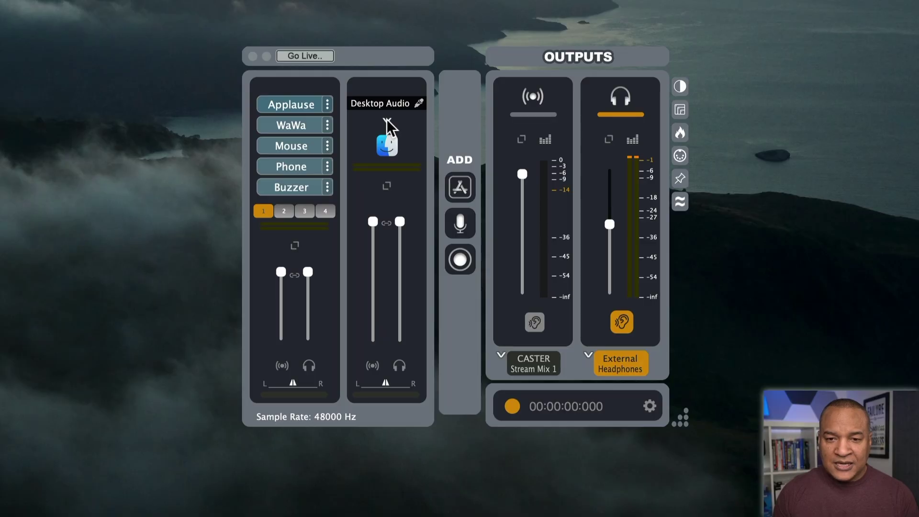
Step: Show the apps available to feed Loopback's Desktop Audio source
click(387, 119)
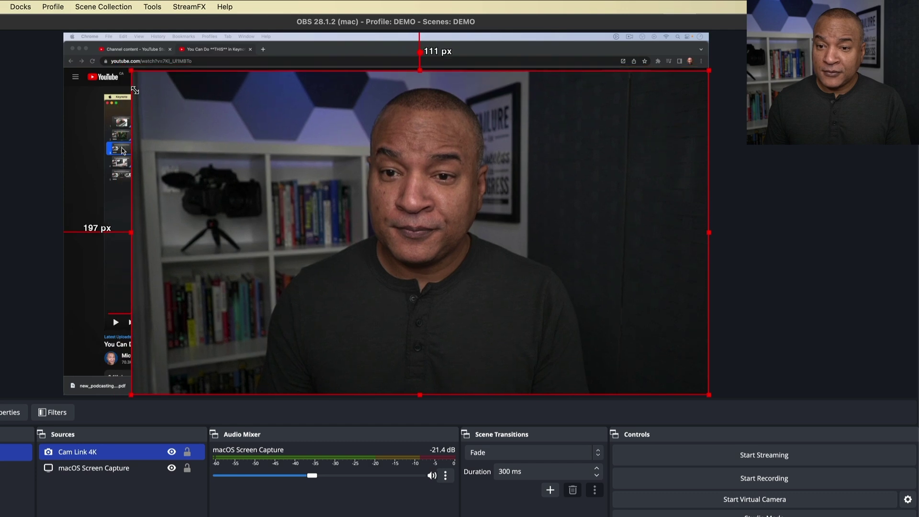
Step: Shrink the Cam Link webcam picture in the OBS scene
drag(132, 139, 423, 298)
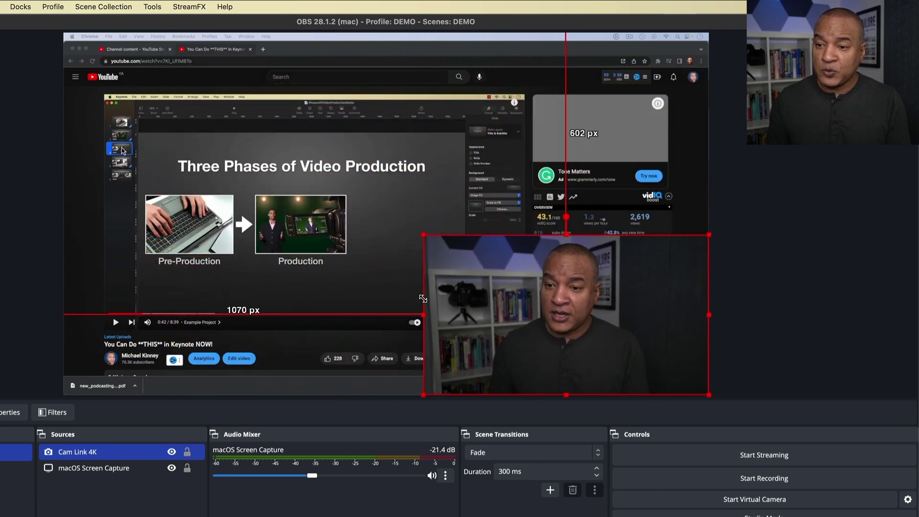
Step: Shrink the Cam Link 4K webcam further into a lower-right picture-in-picture over the screen capture
drag(488, 327, 538, 345)
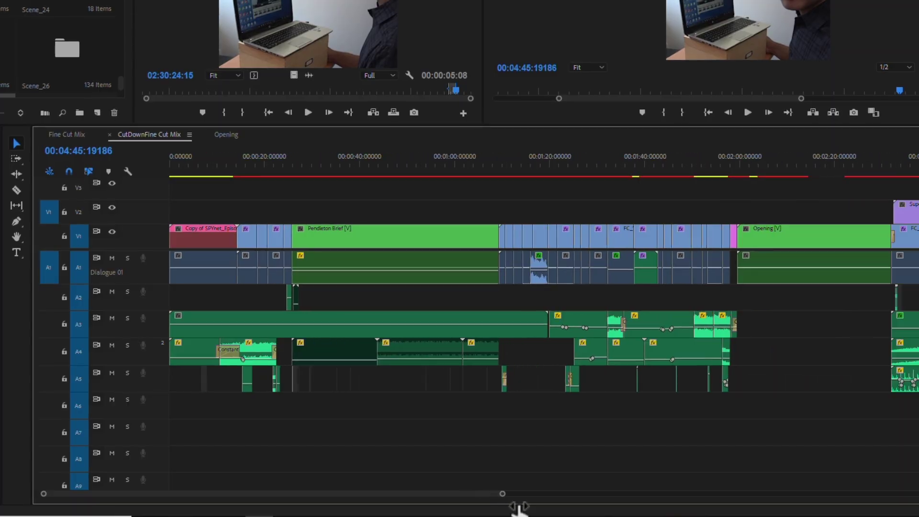
drag(518, 509, 792, 481)
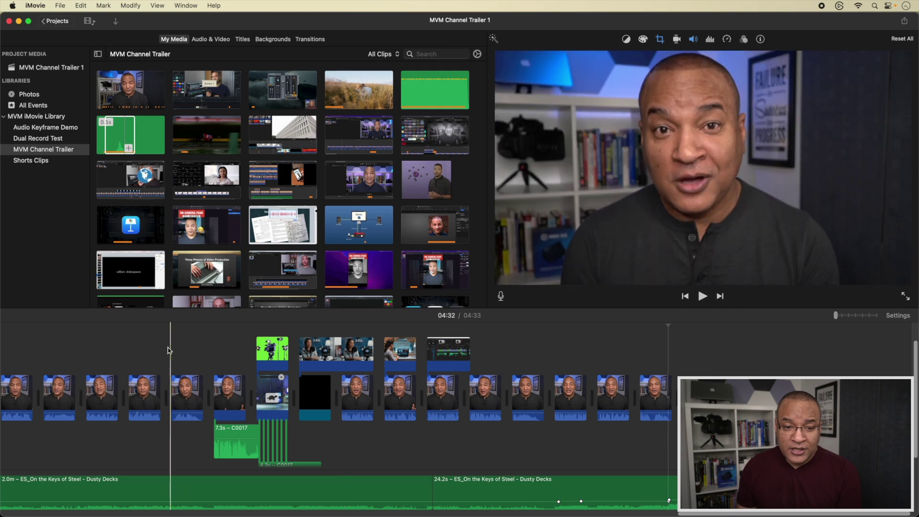
Step: Scroll back through the MVM Channel Trailer timeline to review the edit
scroll(163, 348, up, 5)
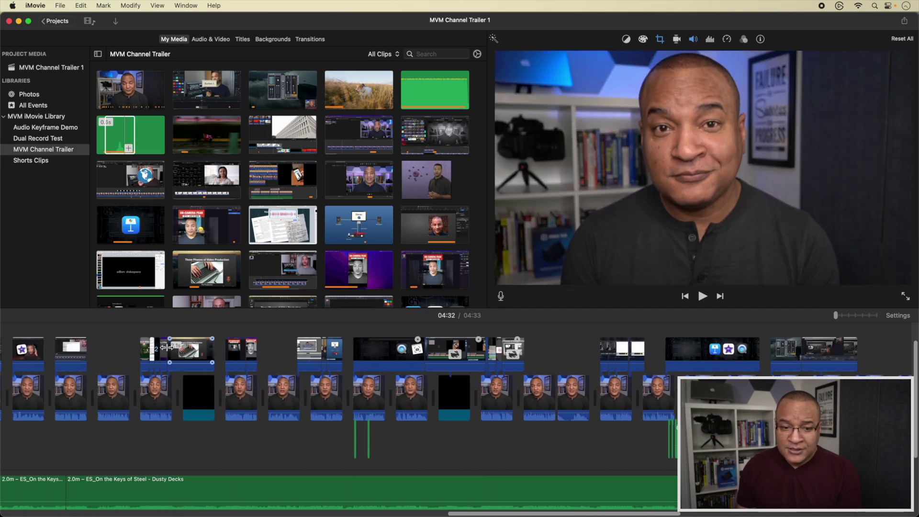
scroll(163, 348, left, 10)
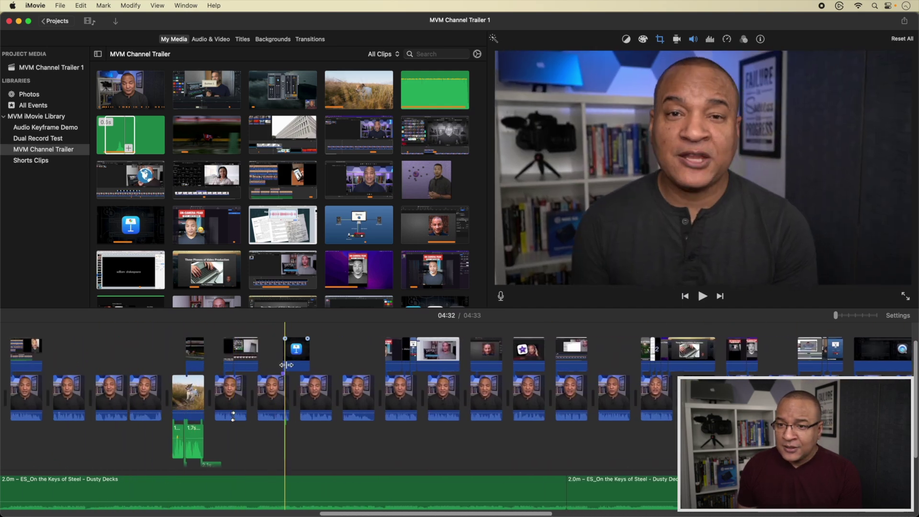
scroll(124, 353, left, 10)
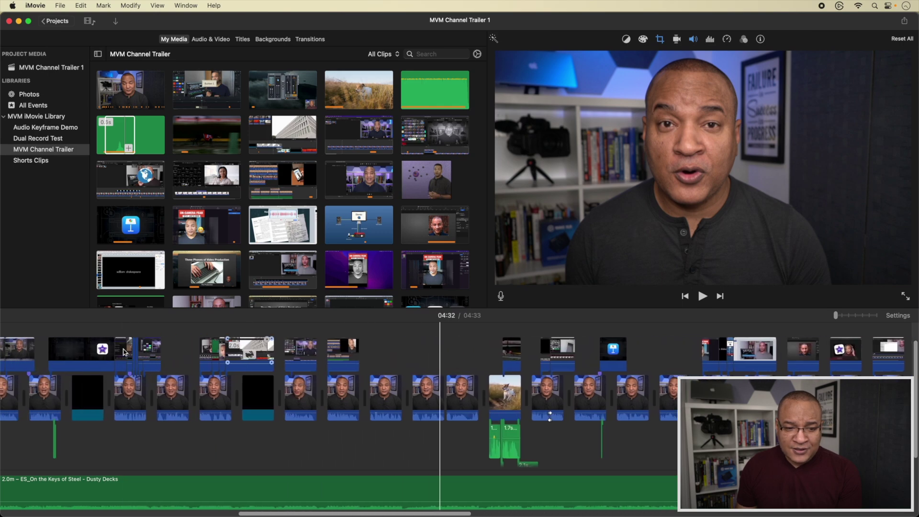
scroll(123, 353, left, 10)
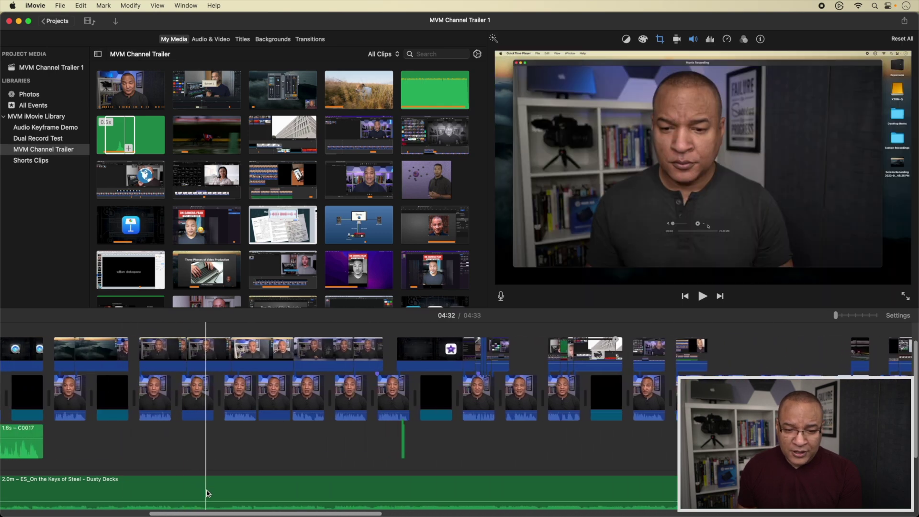
scroll(181, 473, left, 15)
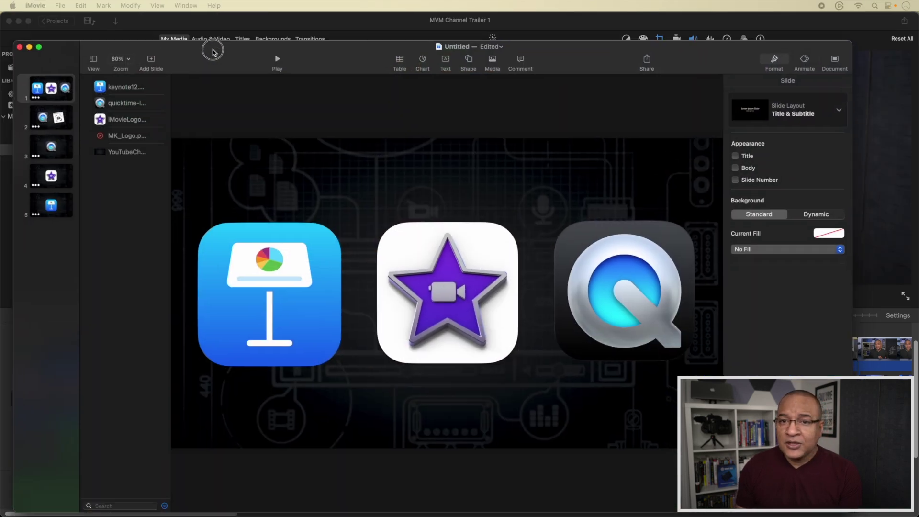
Step: Bring the Keynote graphics deck forward at slide 2 with the QuickTime and Screenshot icons
click(225, 46)
drag(225, 45, 226, 40)
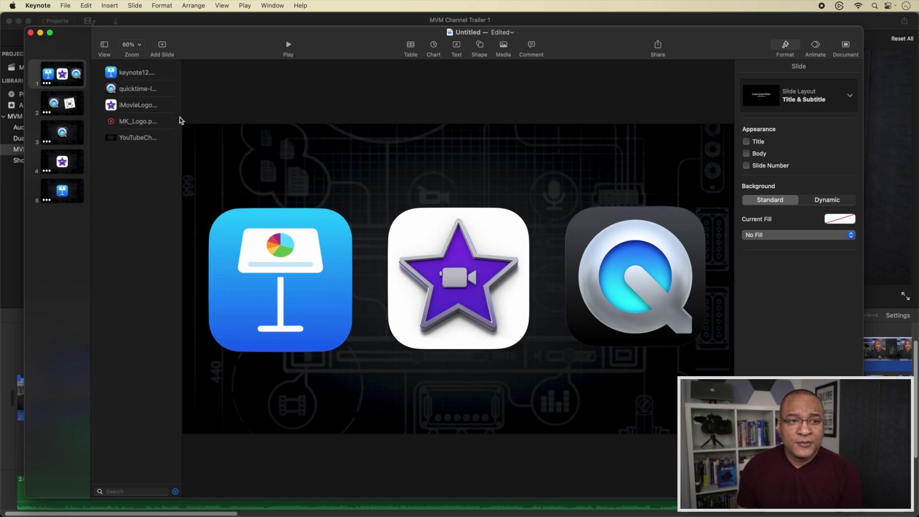
click(56, 105)
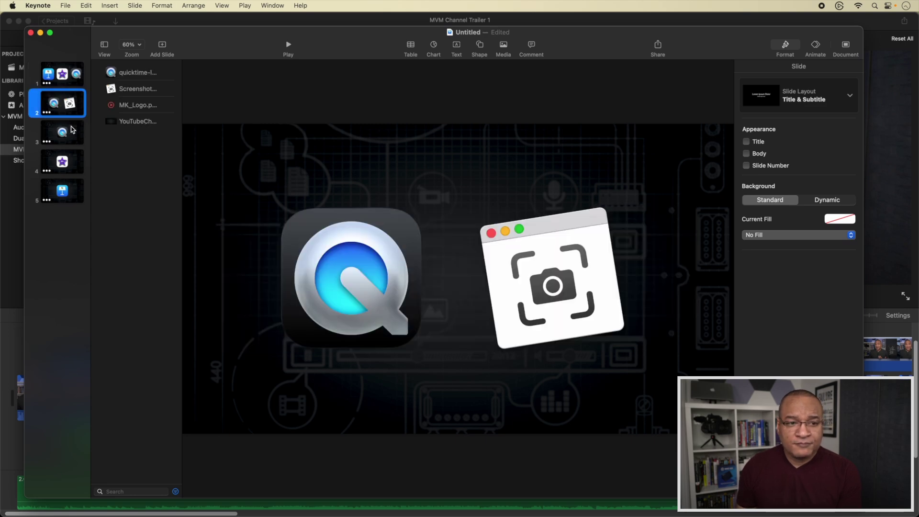